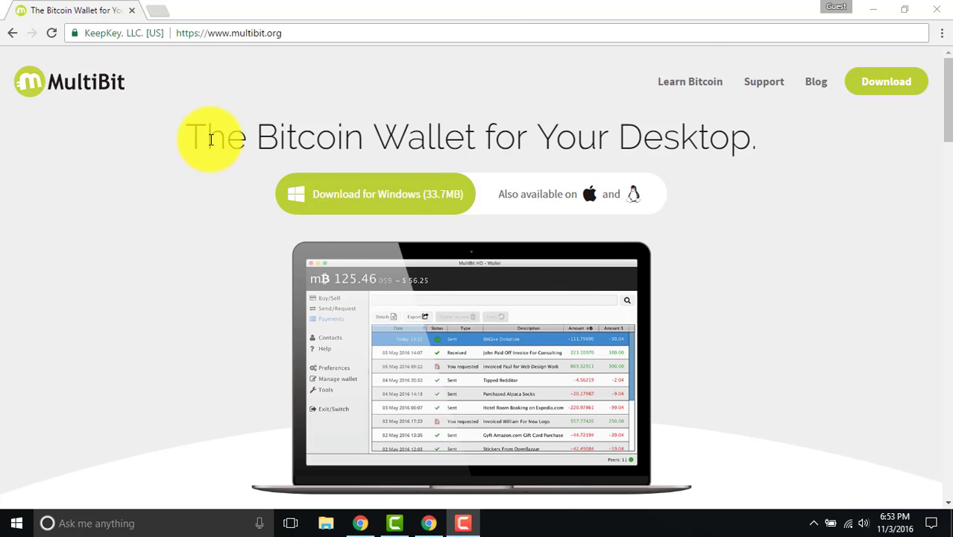
Step: Download the MultiBit Windows installer from multibit.org in Chrome
{"action": "left_click", "coordinate": [346, 204]}
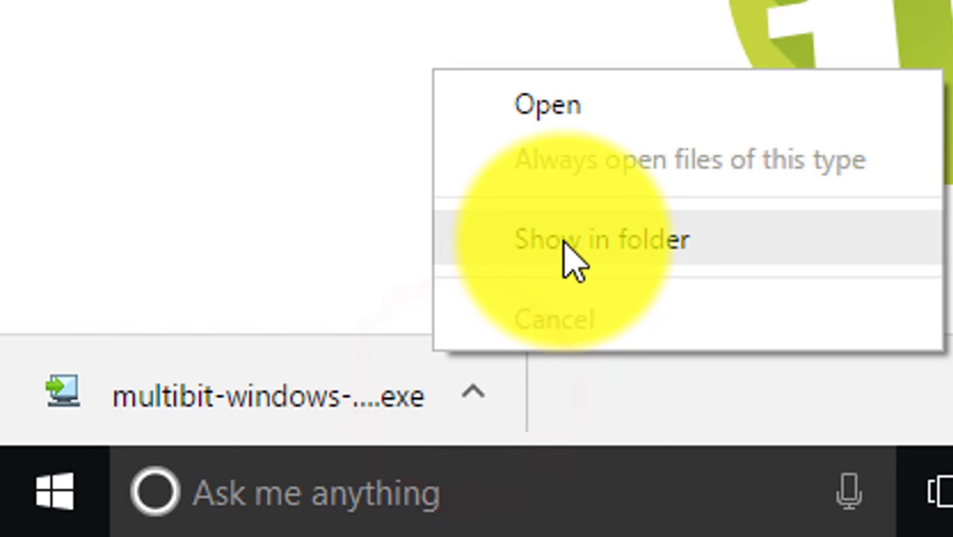
Step: Run multibit-windows-x64-0.4.1.exe from the Downloads folder
{"action": "left_click", "coordinate": [564, 243]}
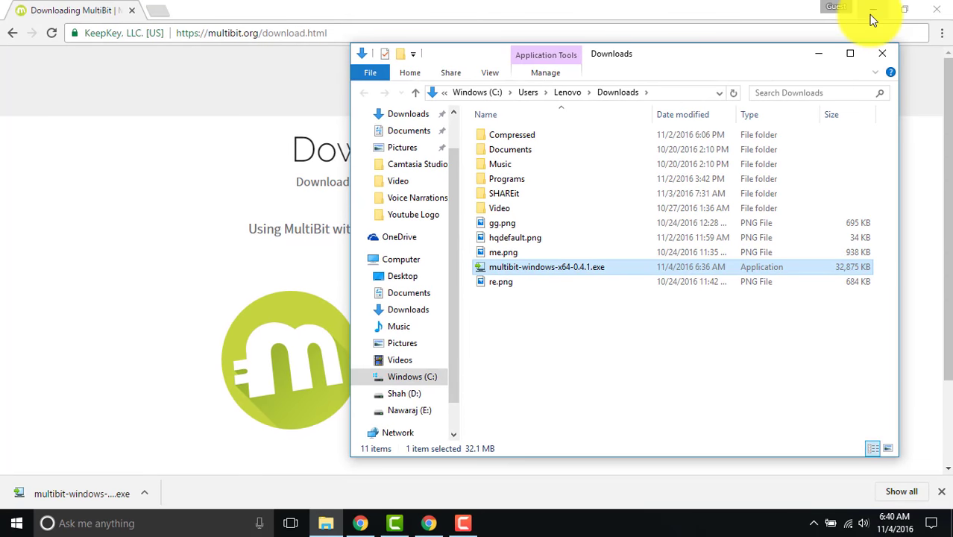
{"action": "left_click", "coordinate": [871, 16]}
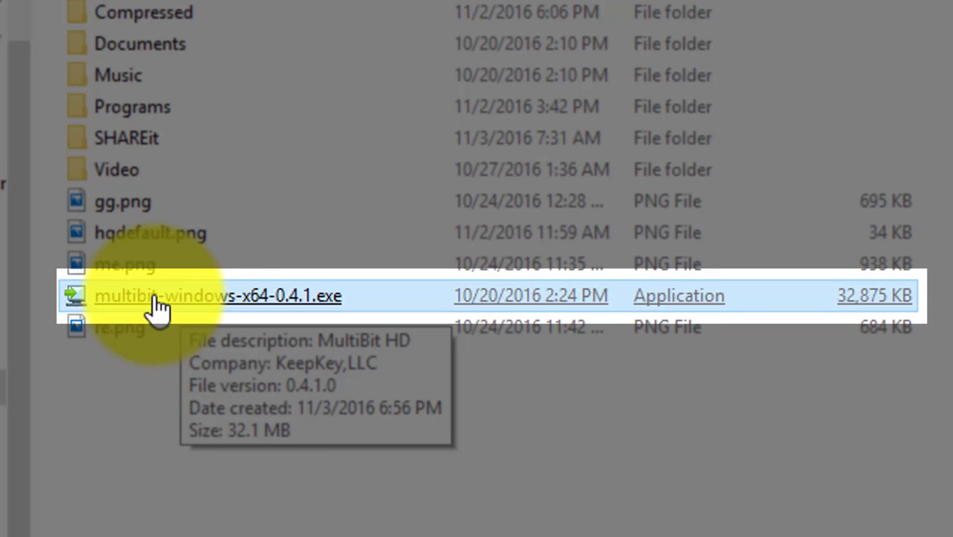
{"action": "double_click", "coordinate": [154, 298]}
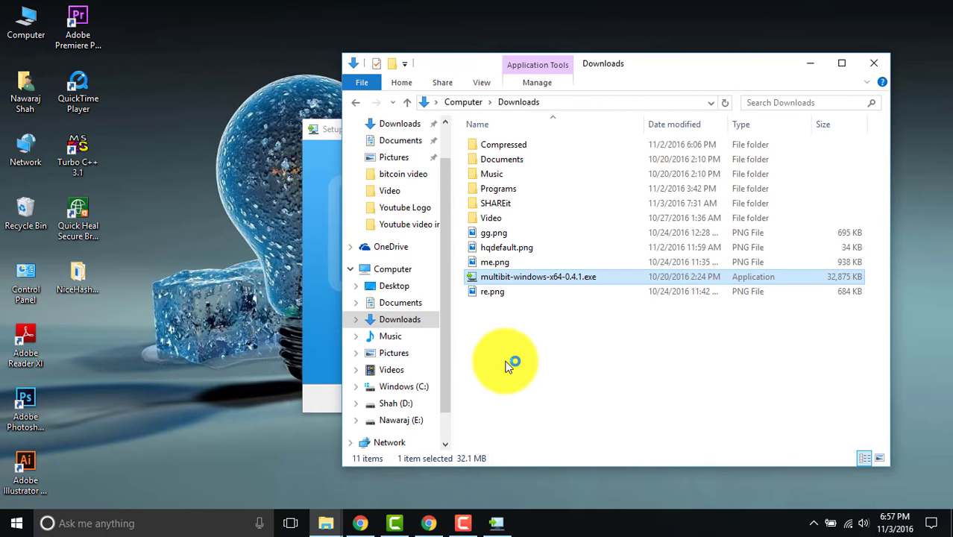
Step: Install MultiBit HD 0.4.1 with default folders and the Bitcoin Payment Request association
{"action": "left_click", "coordinate": [326, 394]}
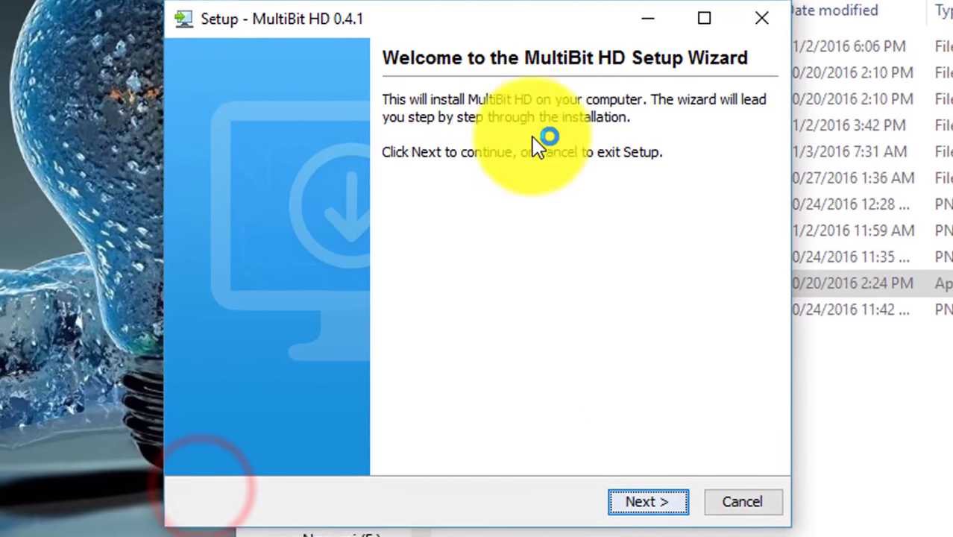
{"action": "left_click", "coordinate": [649, 506]}
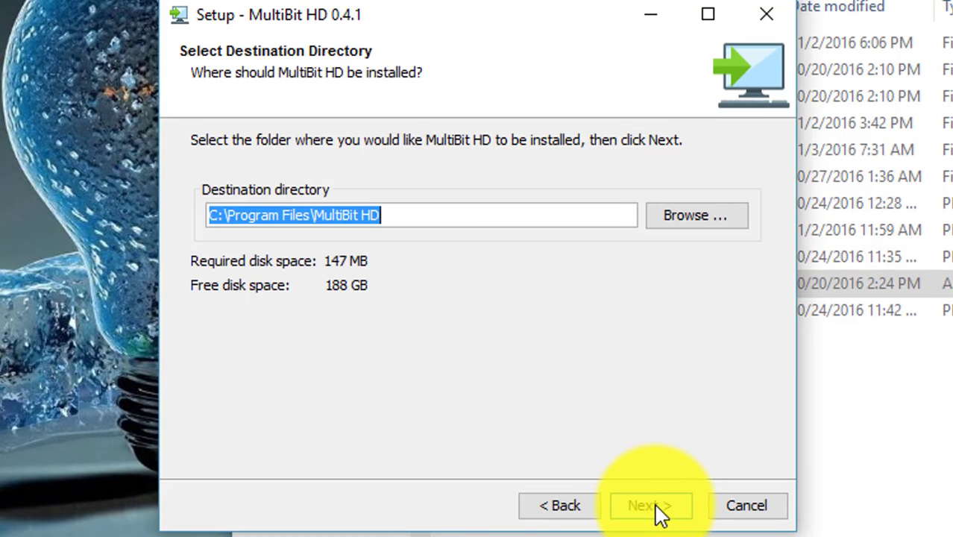
{"action": "left_click", "coordinate": [659, 509]}
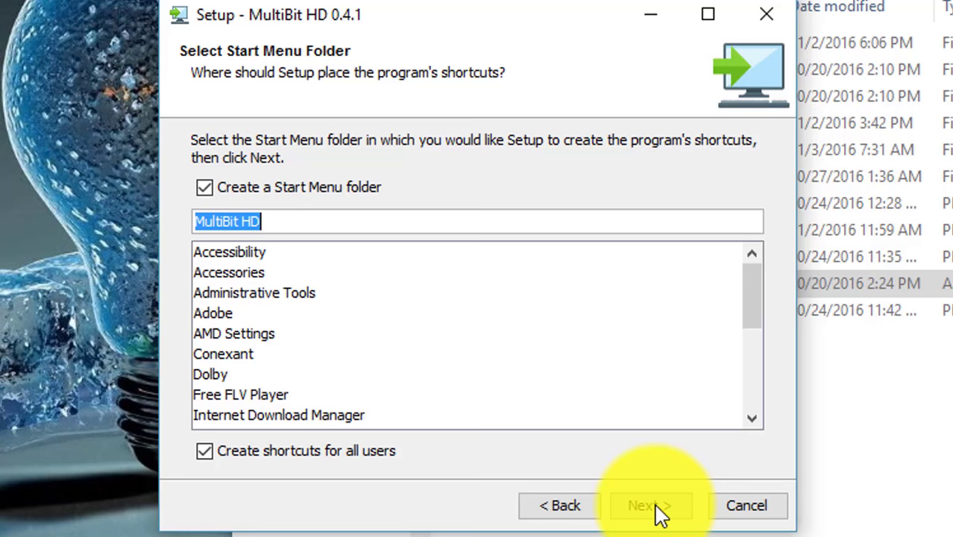
{"action": "left_click", "coordinate": [656, 504]}
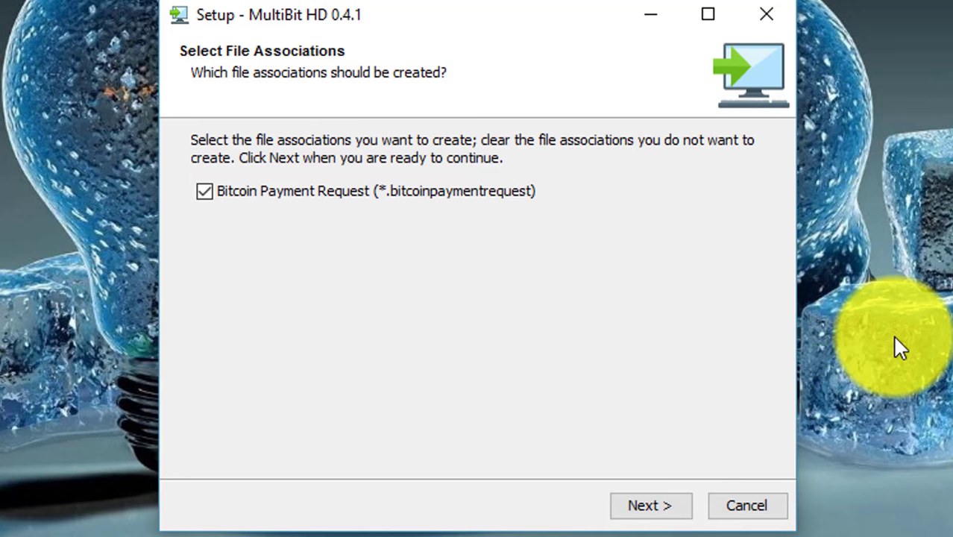
{"action": "left_click", "coordinate": [634, 506]}
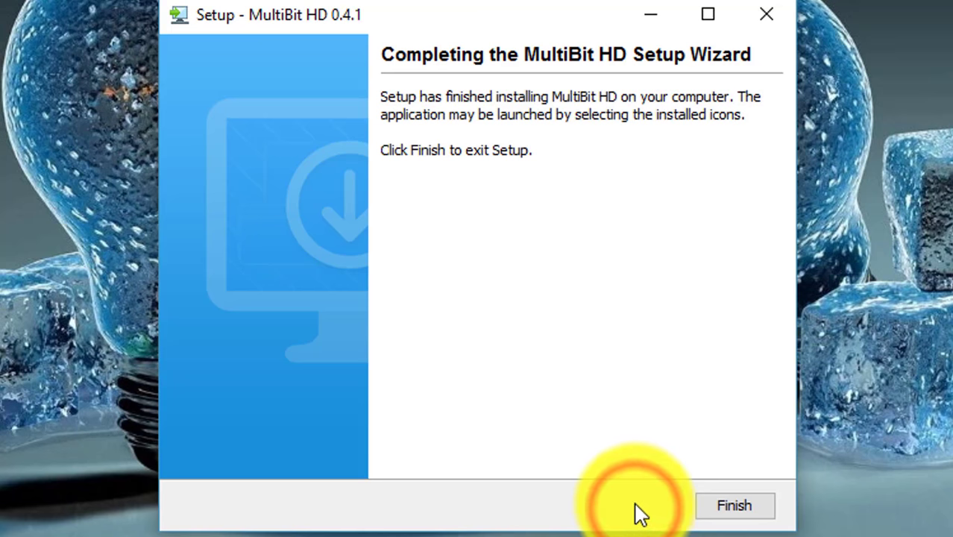
{"action": "left_click", "coordinate": [754, 498]}
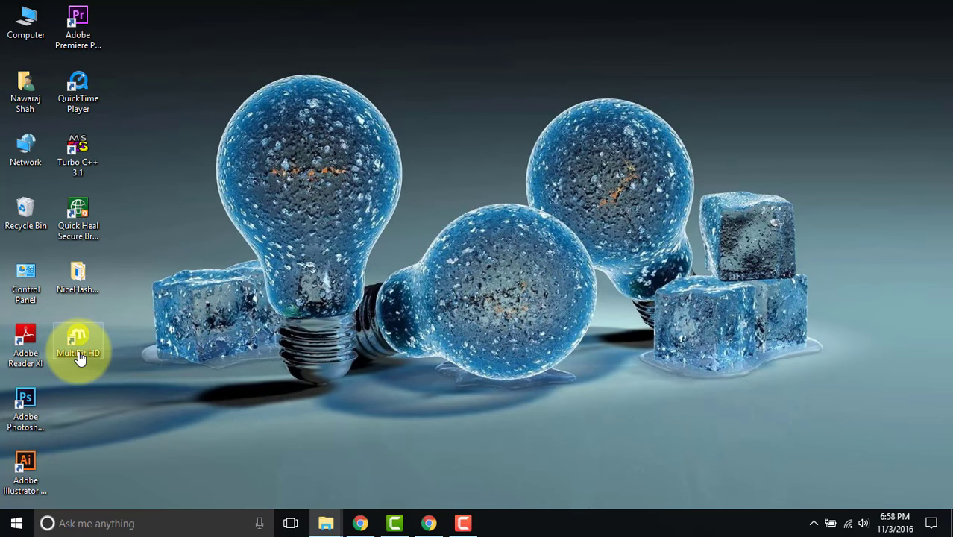
Step: Launch MultiBit HD and advance the Create wallet wizard to the twelve-word seed page
{"action": "double_click", "coordinate": [81, 342]}
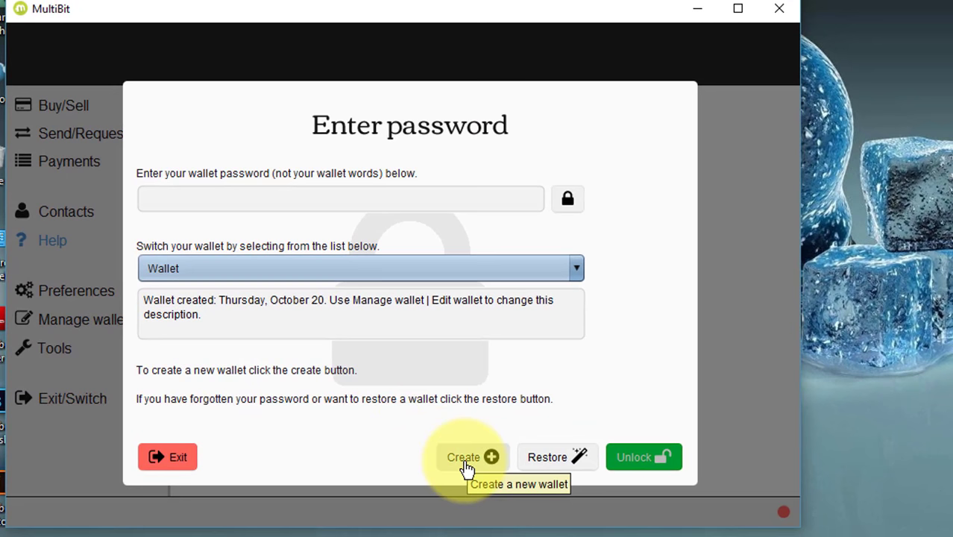
{"action": "left_click", "coordinate": [465, 468]}
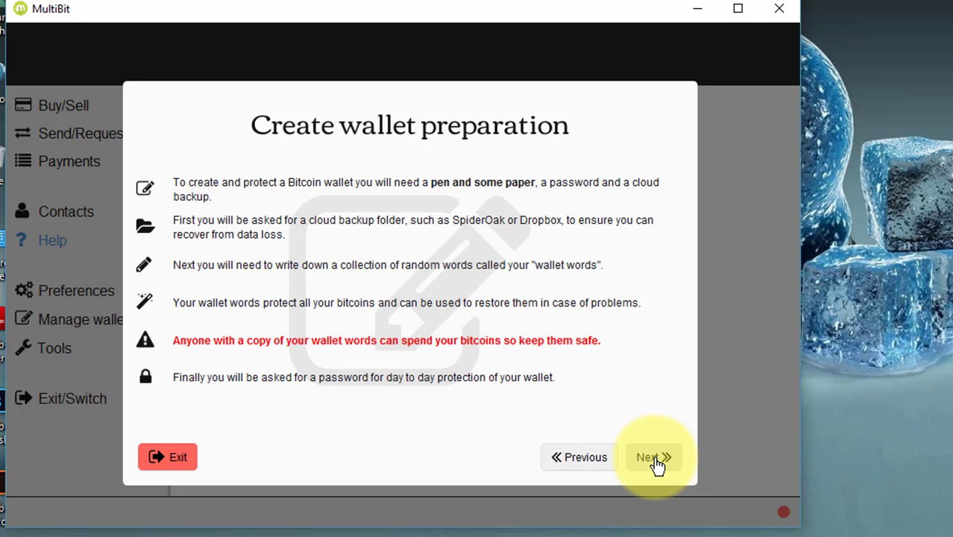
{"action": "left_click", "coordinate": [654, 458]}
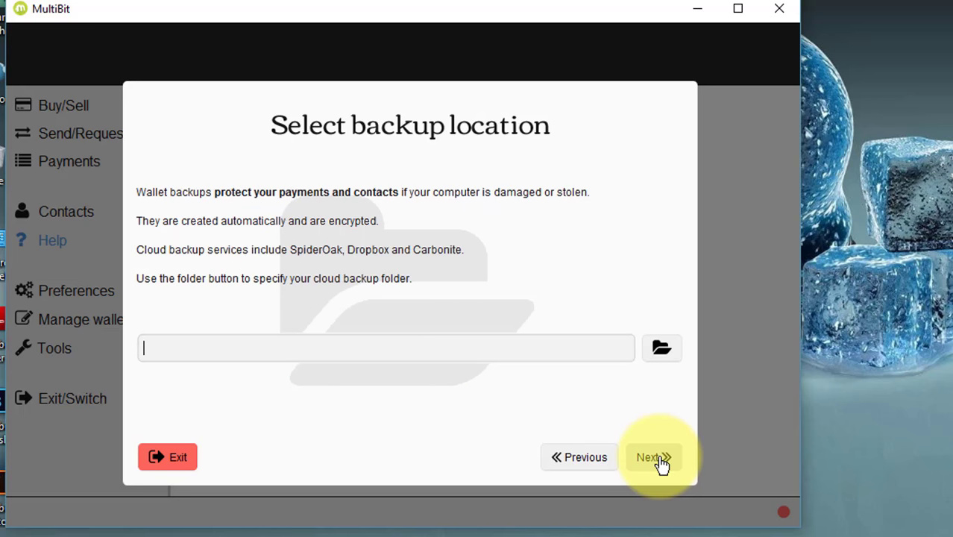
{"action": "left_click", "coordinate": [659, 459]}
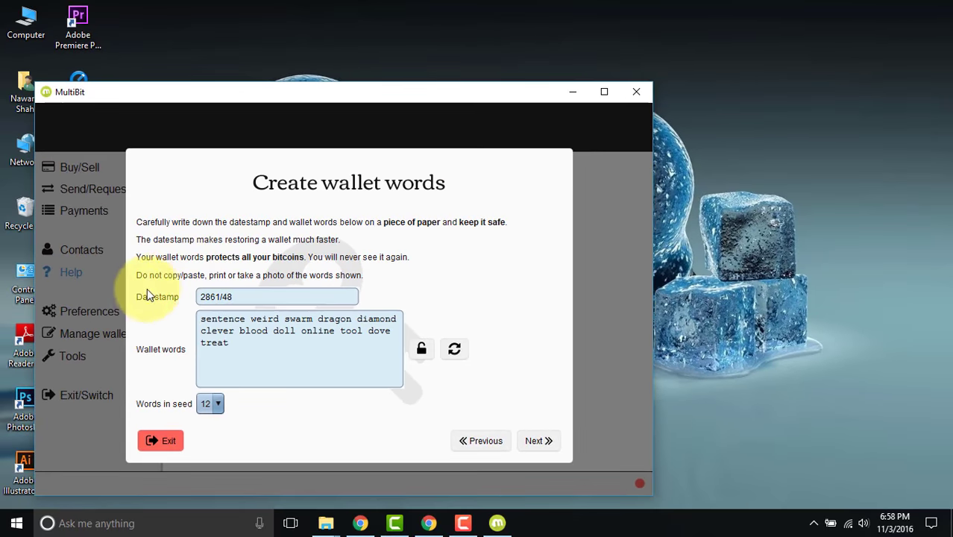
{"action": "left_click", "coordinate": [17, 525]}
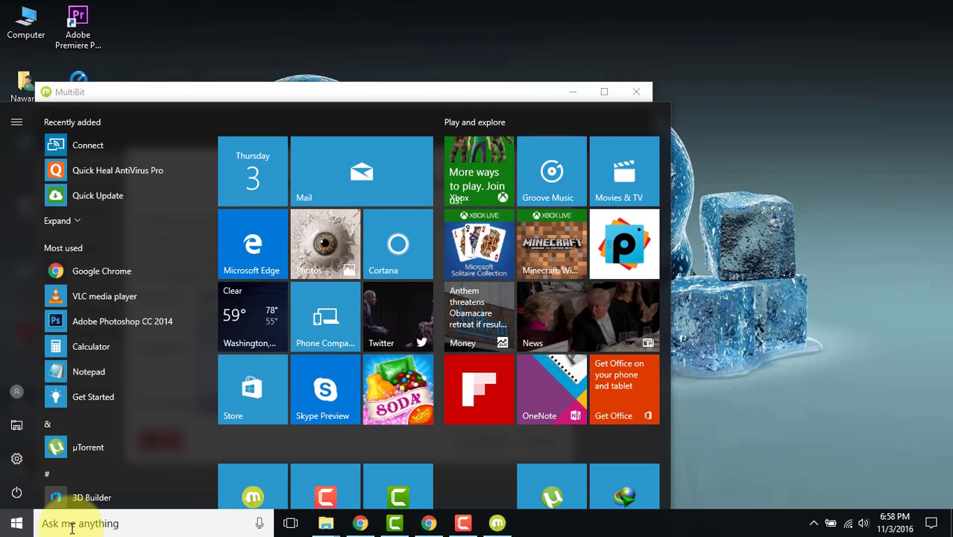
Step: Capture the Create wallet words panel with Snipping Tool
{"action": "left_click", "coordinate": [72, 525]}
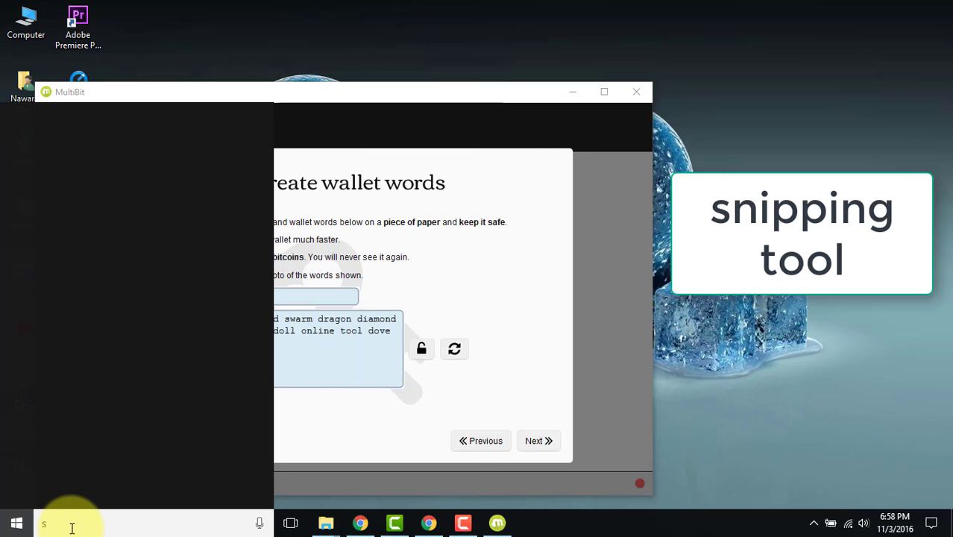
{"action": "type", "text": "snipping too"}
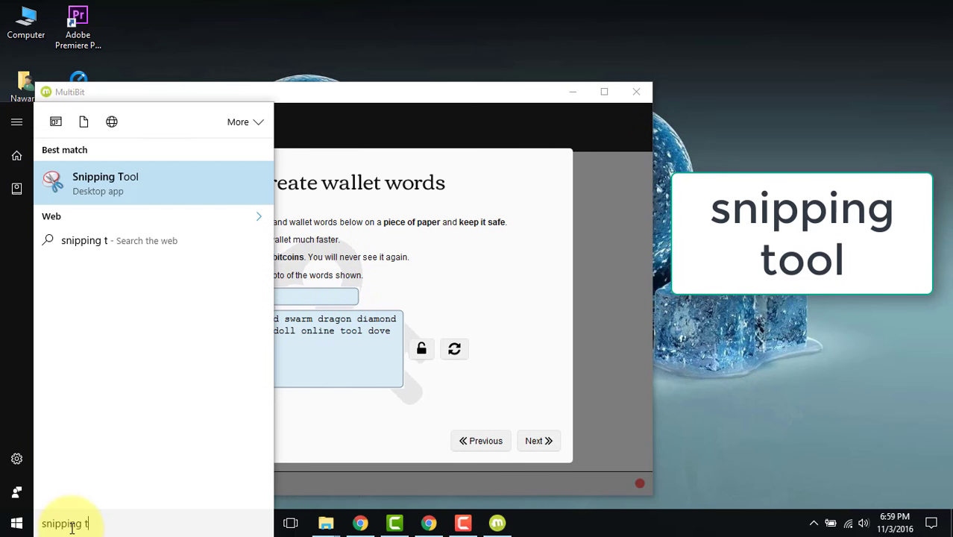
{"action": "type", "text": "p"}
{"action": "key", "text": "BackSpace"}
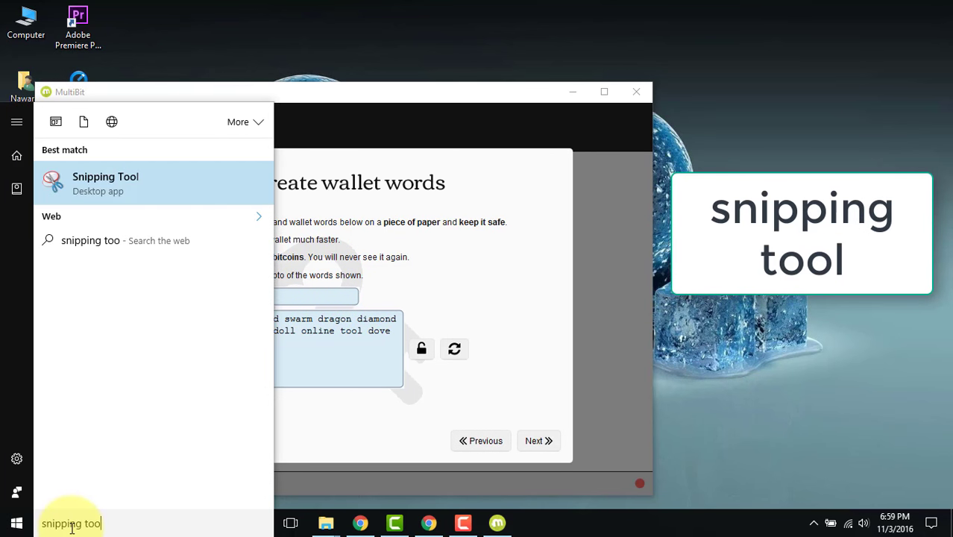
{"action": "key", "text": "Return"}
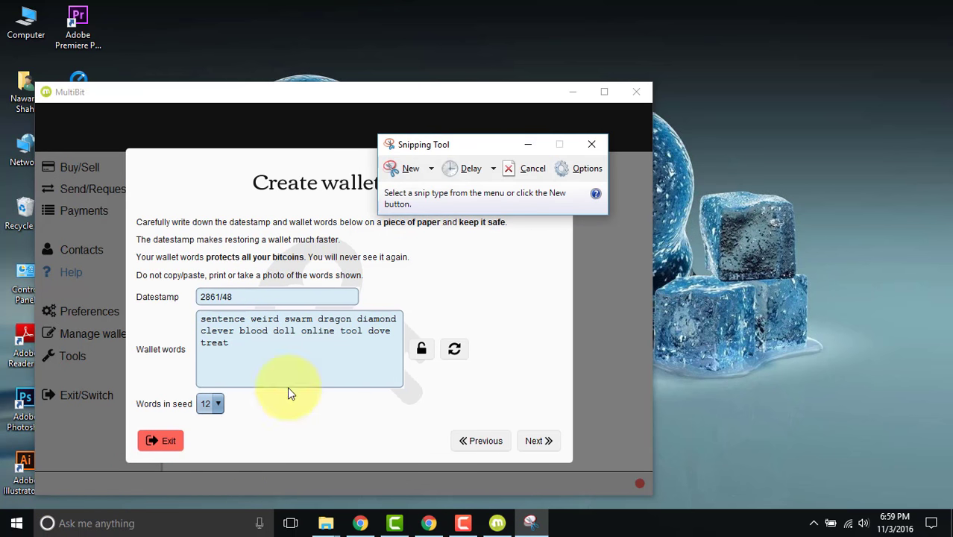
{"action": "left_click", "coordinate": [408, 171]}
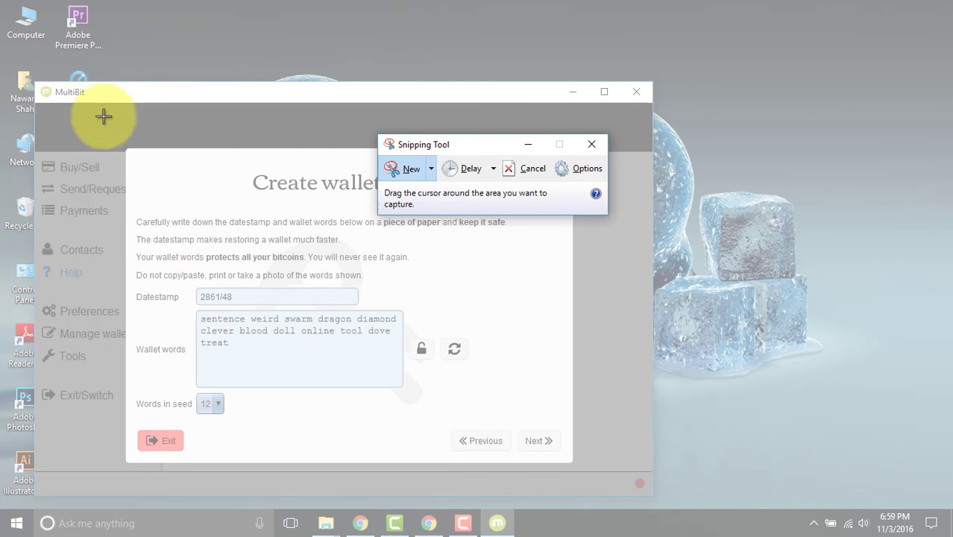
{"action": "left_click_drag", "start_coordinate": [124, 147], "coordinate": [526, 418]}
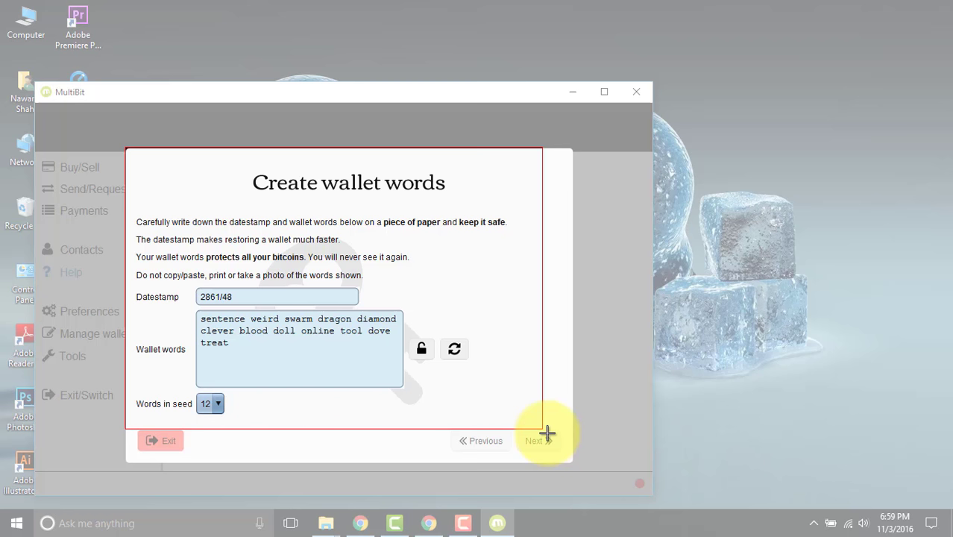
{"action": "left_click_drag", "start_coordinate": [526, 418], "coordinate": [576, 467]}
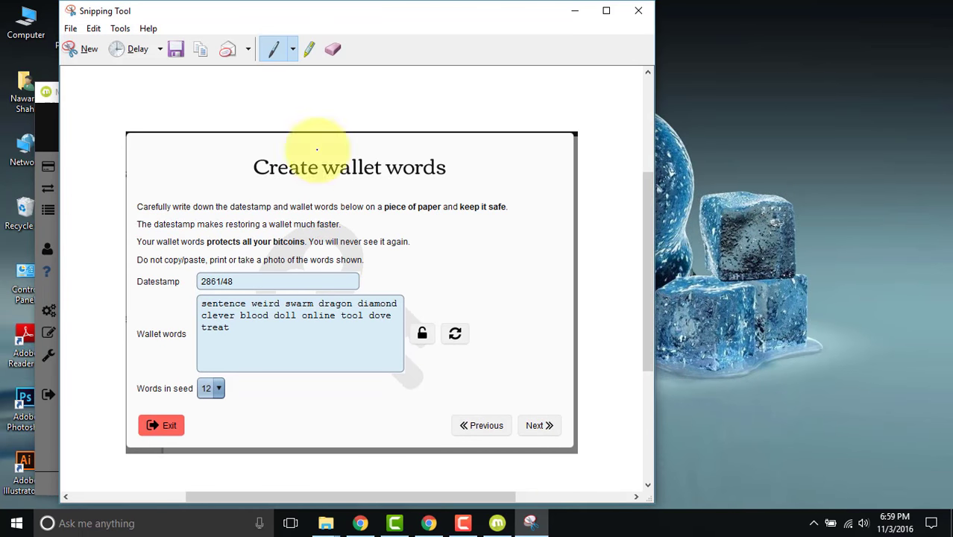
Step: Save the snip to the Desktop as Capture.PNG and minimize Snipping Tool
{"action": "left_click", "coordinate": [173, 51]}
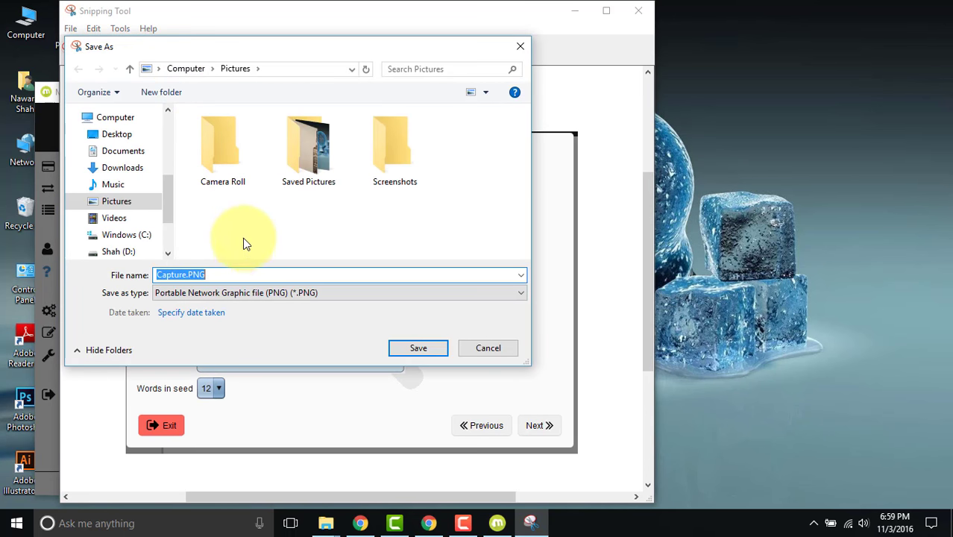
{"action": "mouse_move", "coordinate": [120, 183]}
{"action": "left_click", "coordinate": [115, 134]}
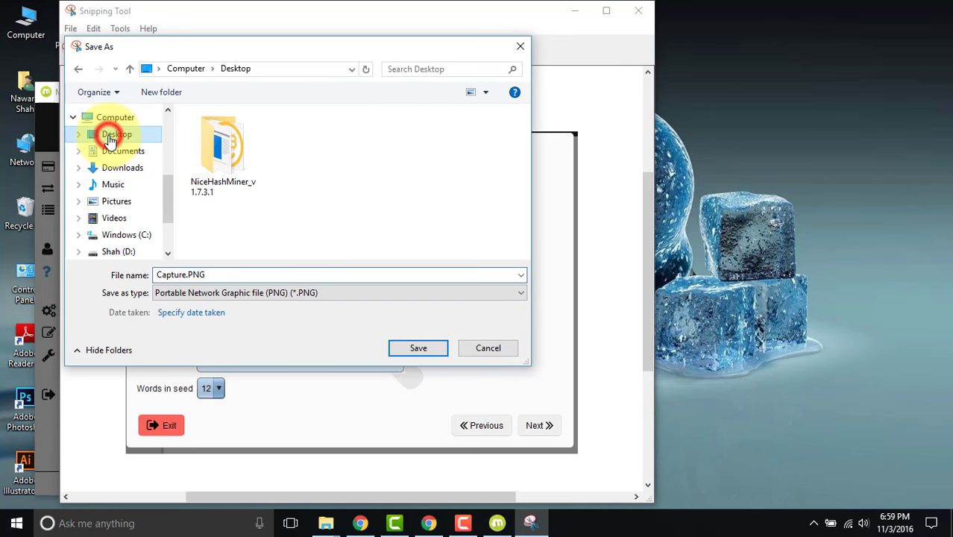
{"action": "left_click", "coordinate": [402, 348]}
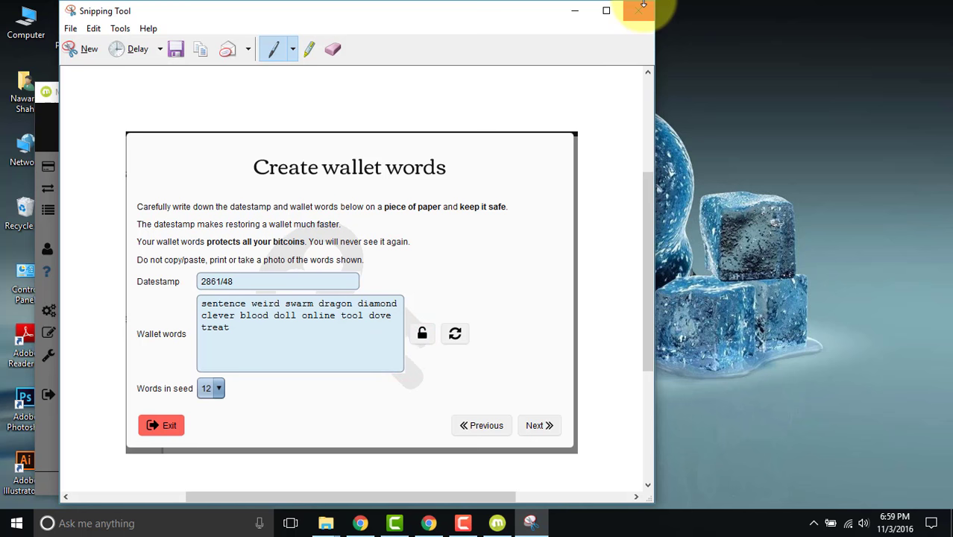
{"action": "left_click", "coordinate": [576, 10]}
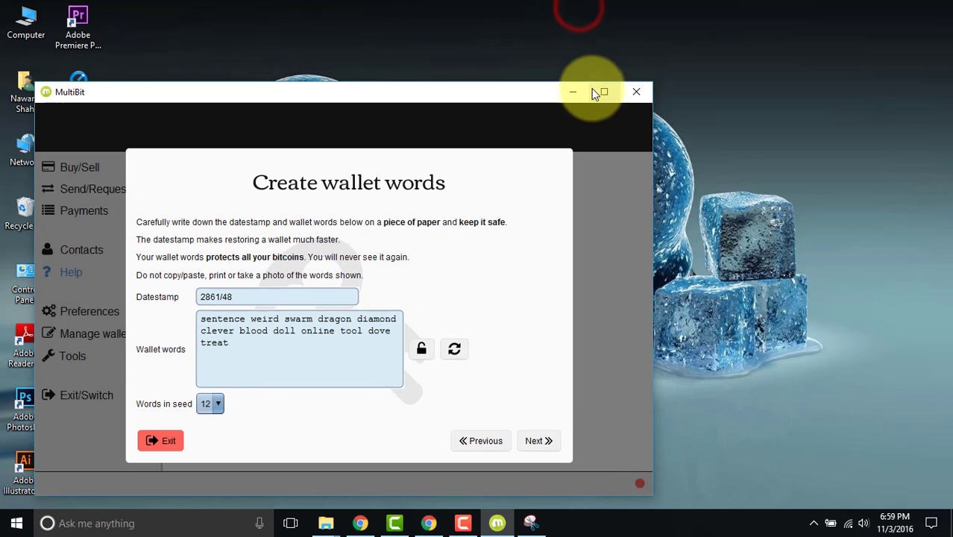
Step: Advance to Confirm wallet words with Capture.PNG open in Photos beside the wallet window
{"action": "left_click", "coordinate": [545, 445]}
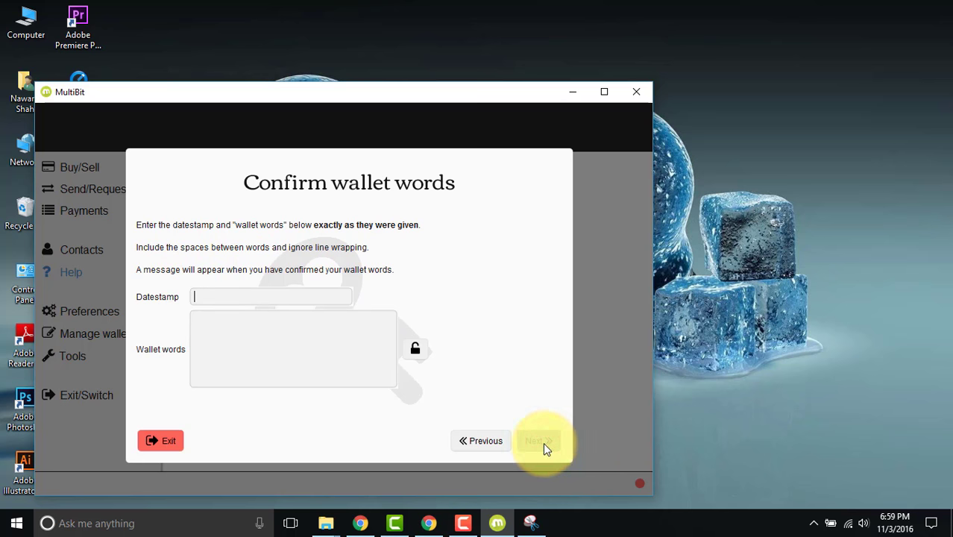
{"action": "left_click_drag", "start_coordinate": [442, 93], "coordinate": [710, 55]}
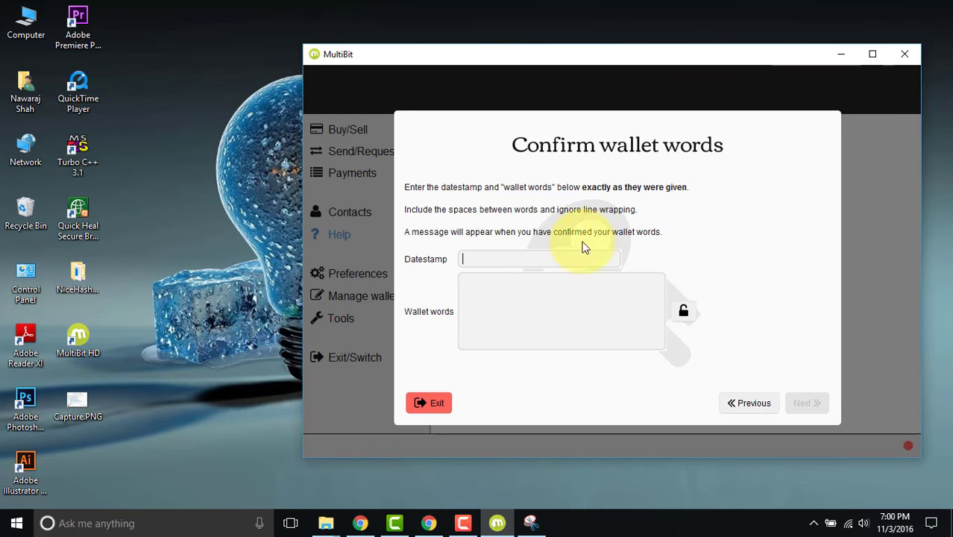
{"action": "double_click", "coordinate": [75, 402]}
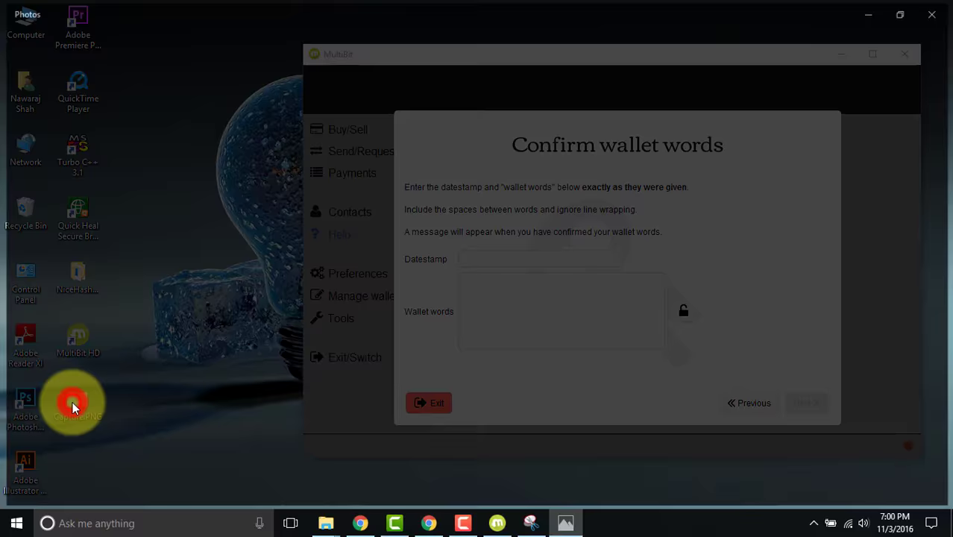
{"action": "left_click", "coordinate": [906, 11]}
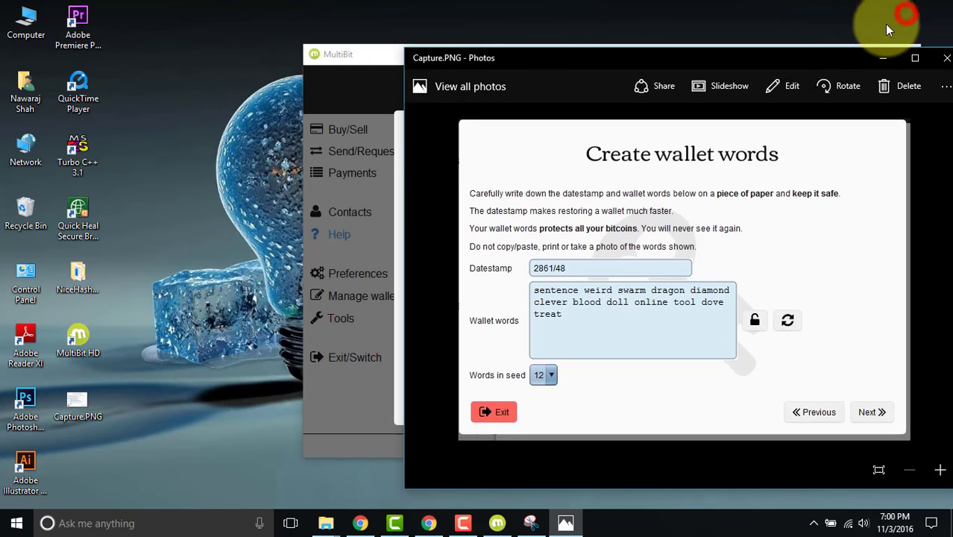
{"action": "left_click_drag", "start_coordinate": [795, 59], "coordinate": [402, 114]}
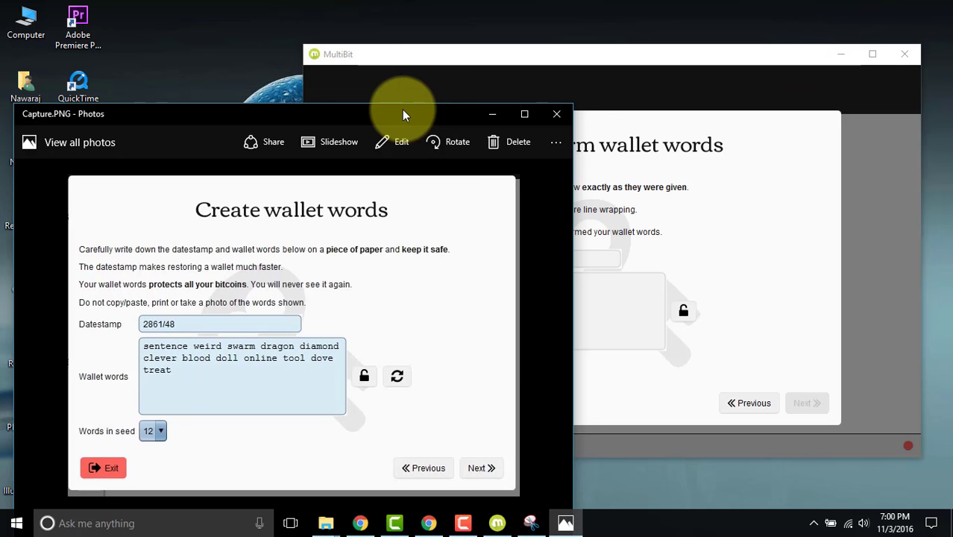
{"action": "left_click_drag", "start_coordinate": [649, 71], "coordinate": [798, 63]}
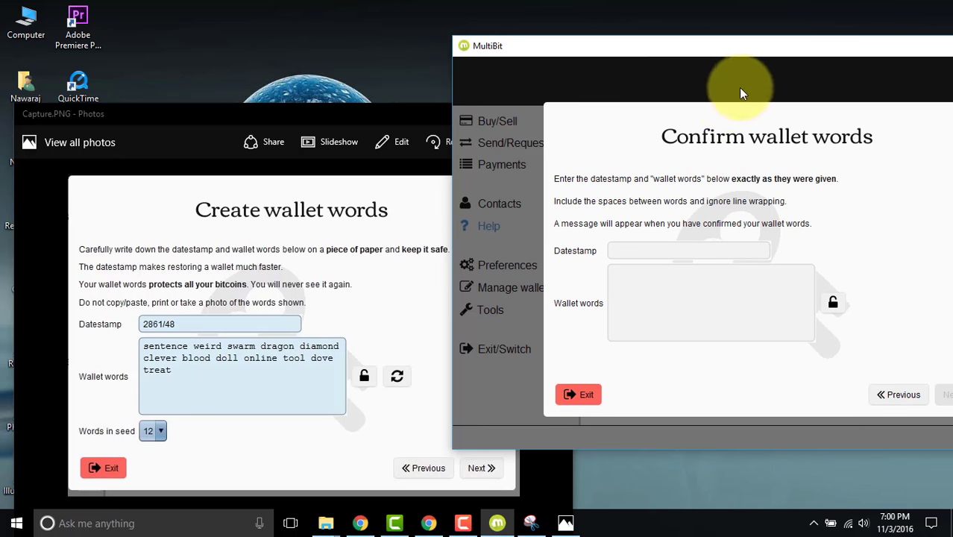
Step: Re-enter datestamp 2861/48 and the twelve wallet words until marked Verified
{"action": "left_click", "coordinate": [663, 252]}
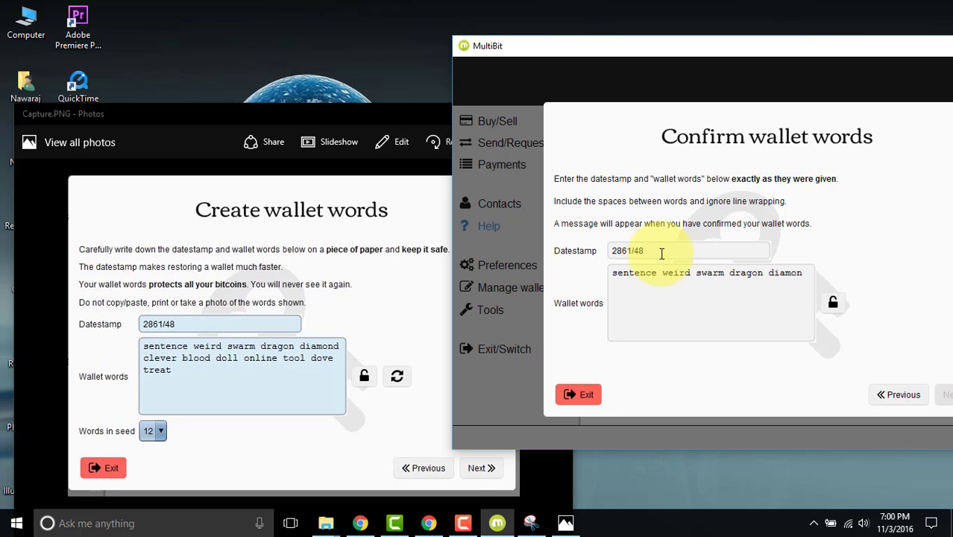
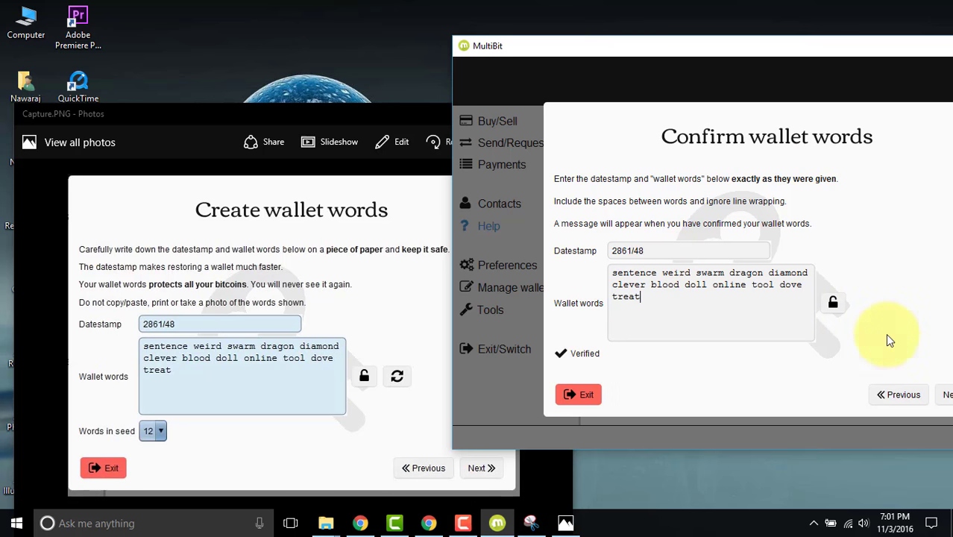
{"action": "left_click_drag", "start_coordinate": [793, 54], "coordinate": [632, 57]}
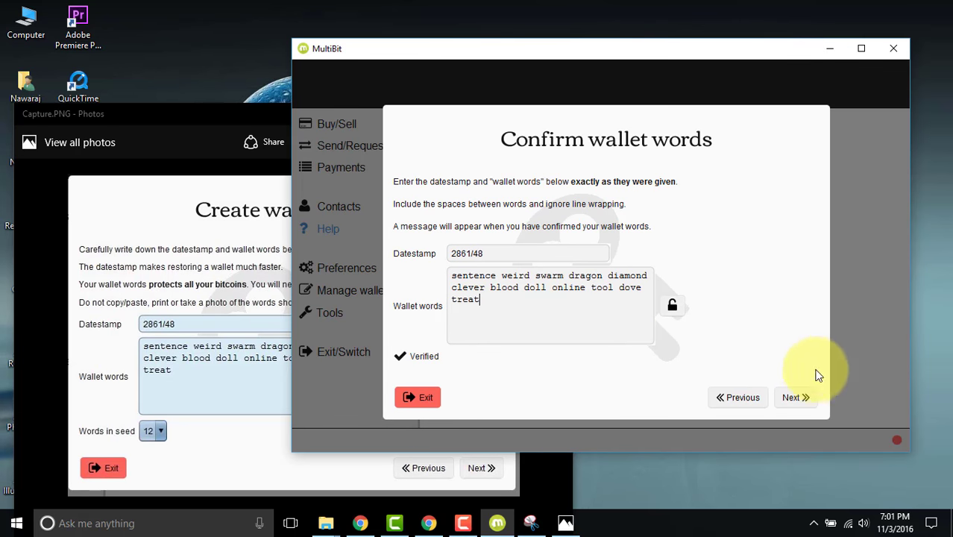
Step: Set and confirm the wallet password to complete wallet creation
{"action": "left_click", "coordinate": [808, 401]}
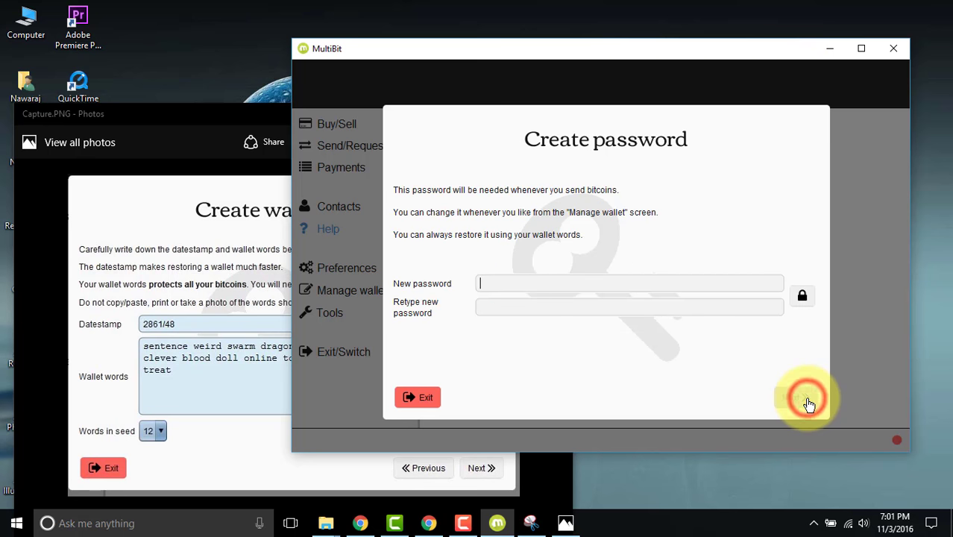
{"action": "left_click", "coordinate": [484, 283]}
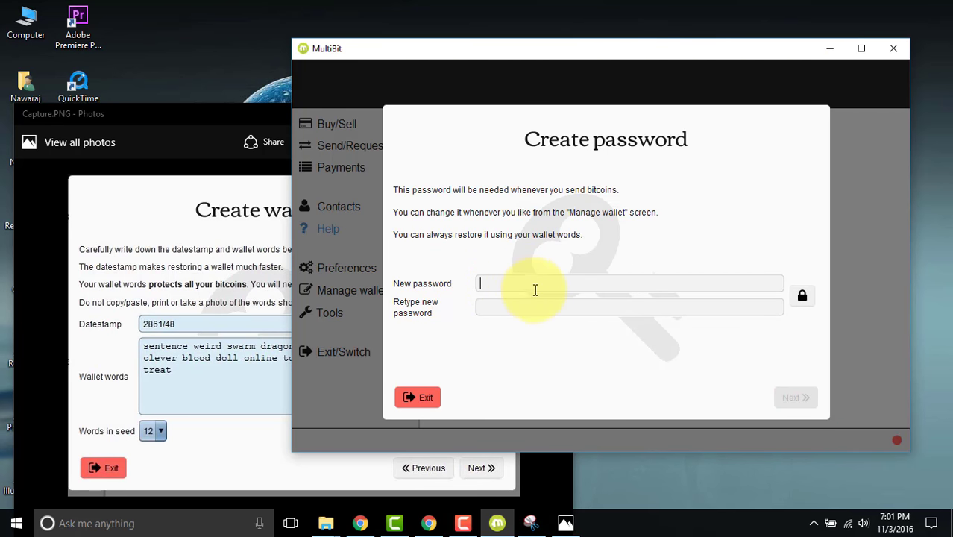
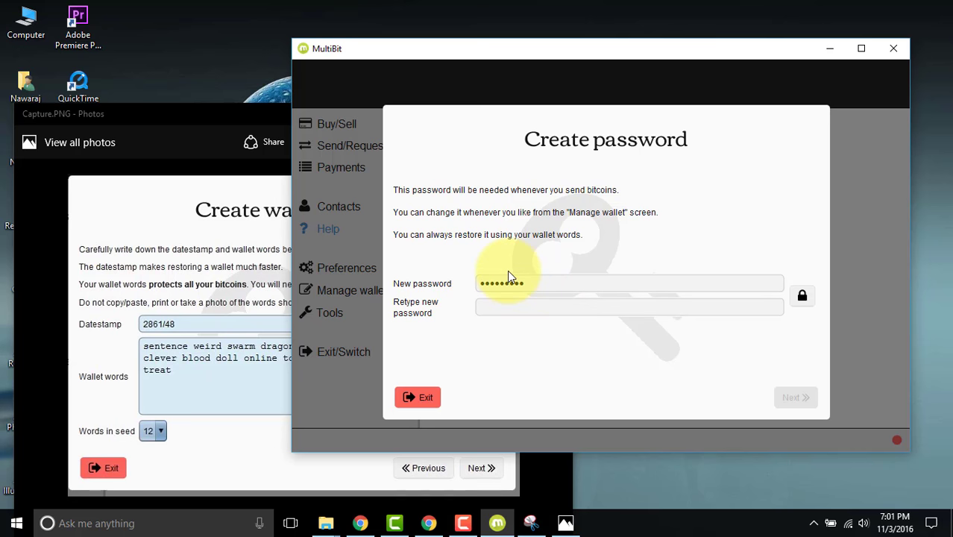
{"action": "key", "text": "Tab"}
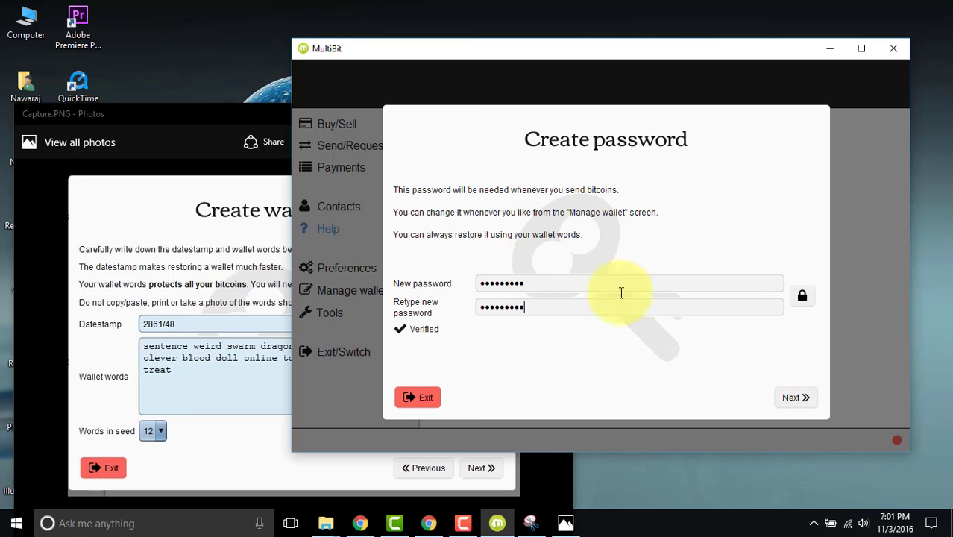
{"action": "left_click", "coordinate": [790, 399]}
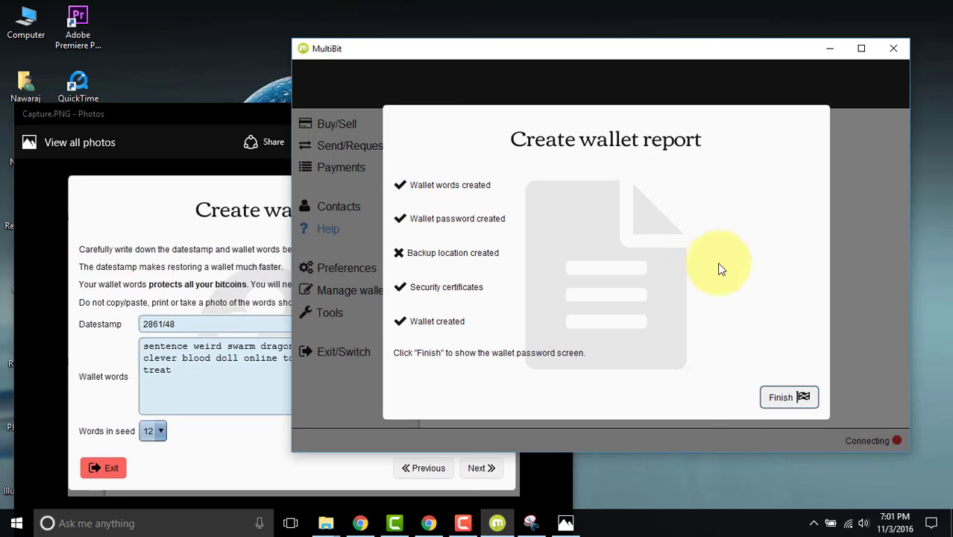
Step: Unlock the new wallet with its password and show the Send/Request view
{"action": "left_click", "coordinate": [790, 396]}
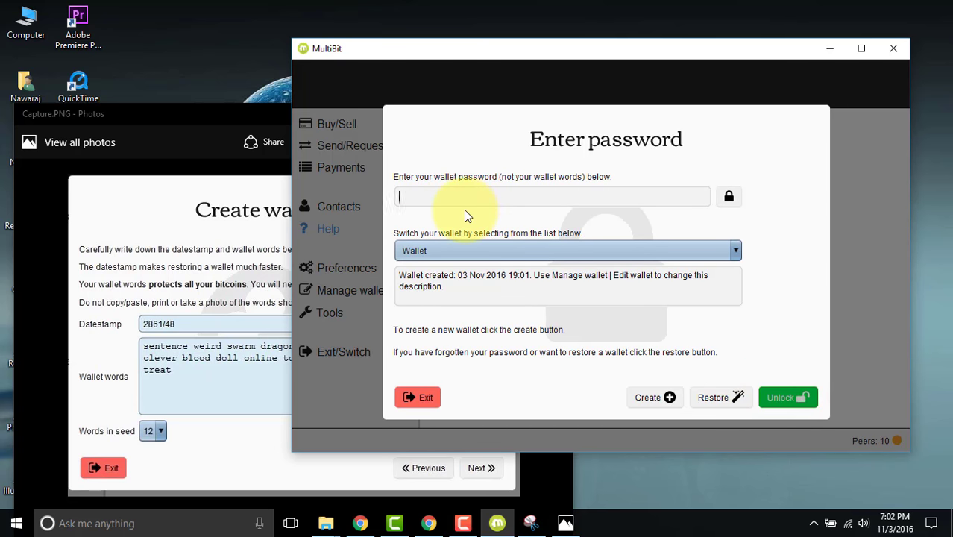
{"action": "type", "text": "•"}
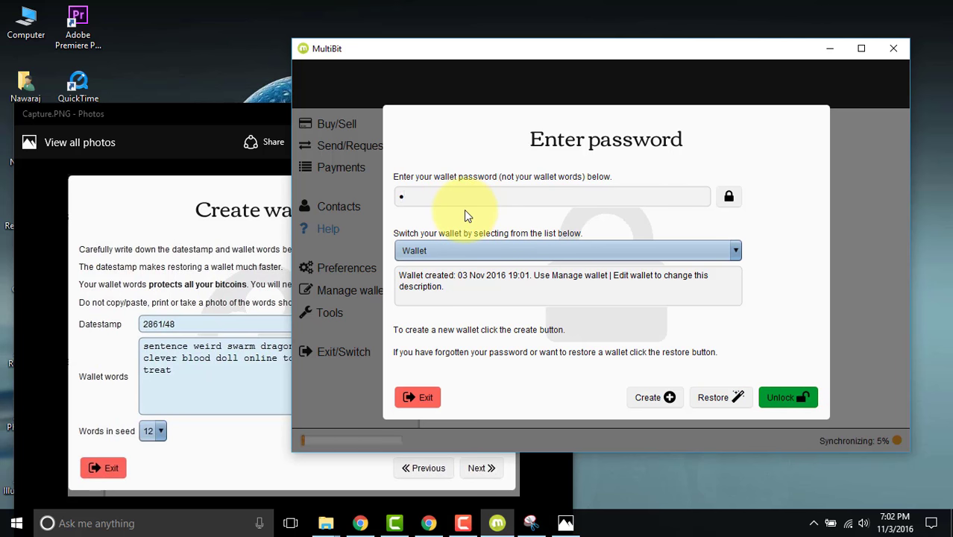
{"action": "type", "text": "••••••"}
{"action": "left_click", "coordinate": [779, 401]}
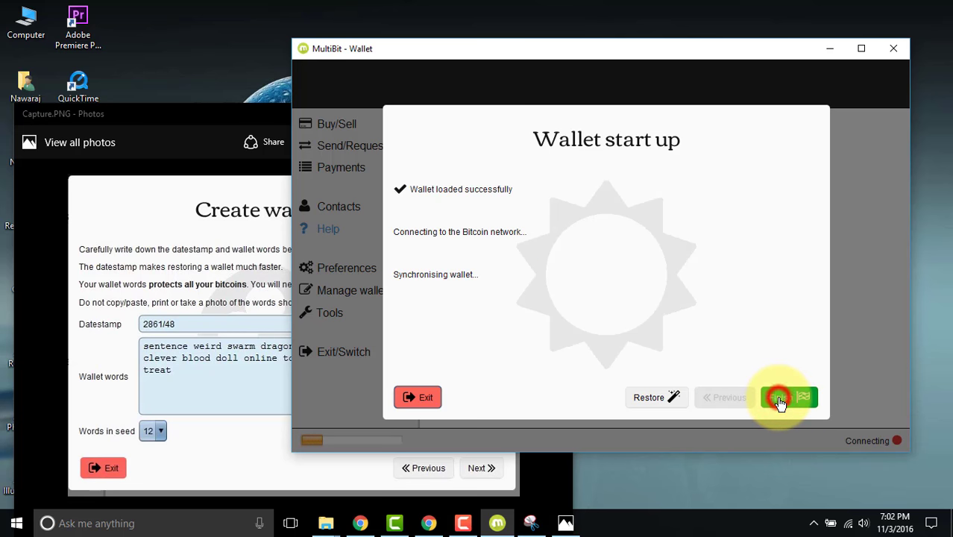
{"action": "left_click", "coordinate": [779, 399]}
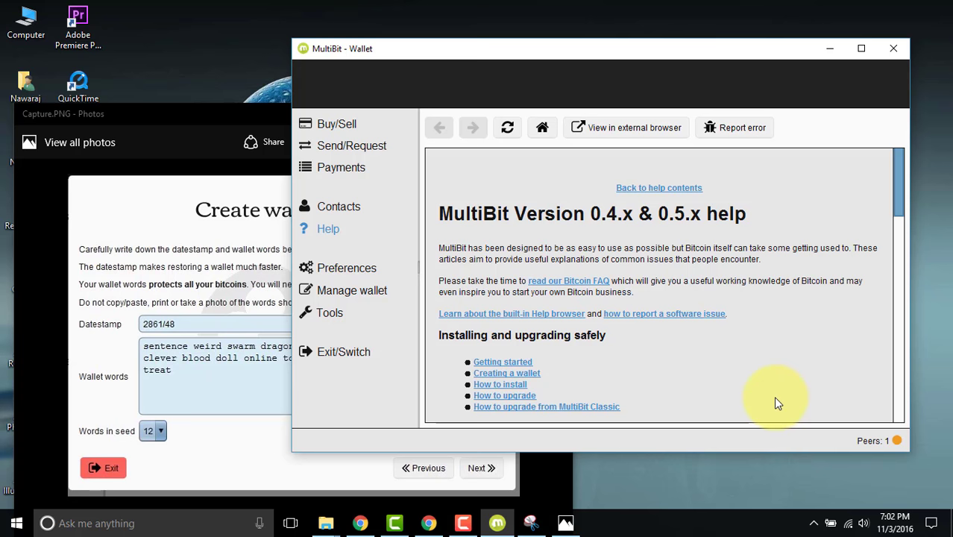
{"action": "left_click", "coordinate": [344, 167]}
{"action": "left_click", "coordinate": [356, 149]}
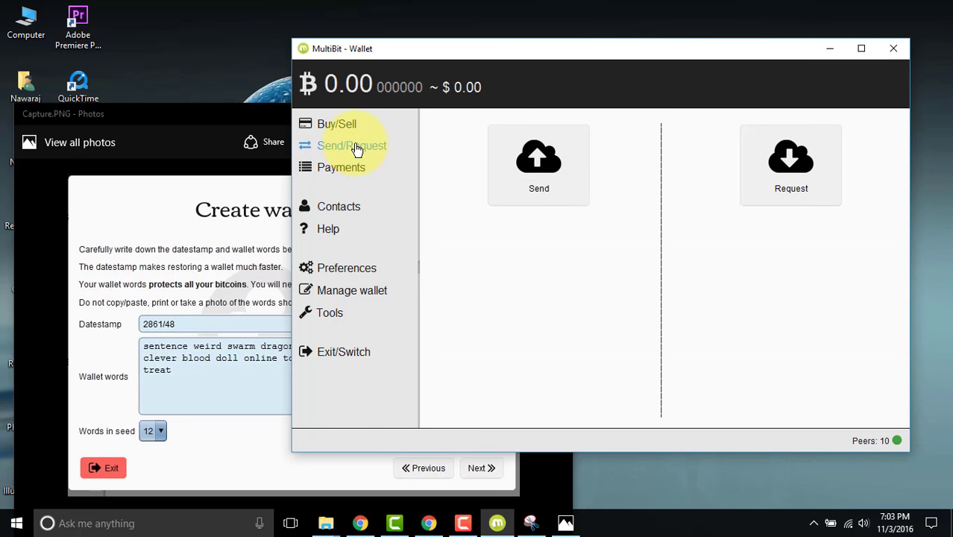
{"action": "left_click", "coordinate": [541, 187]}
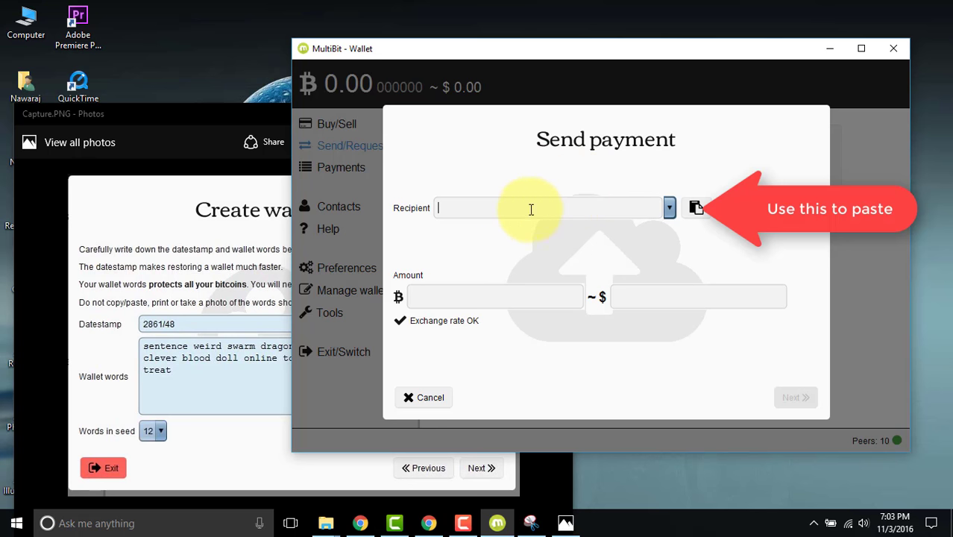
{"action": "left_click", "coordinate": [696, 208]}
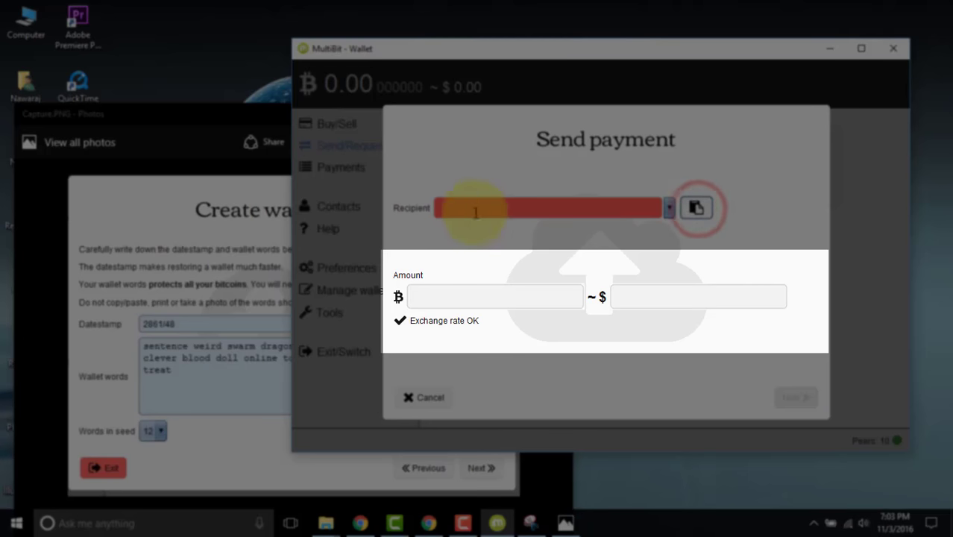
{"action": "left_click", "coordinate": [454, 301]}
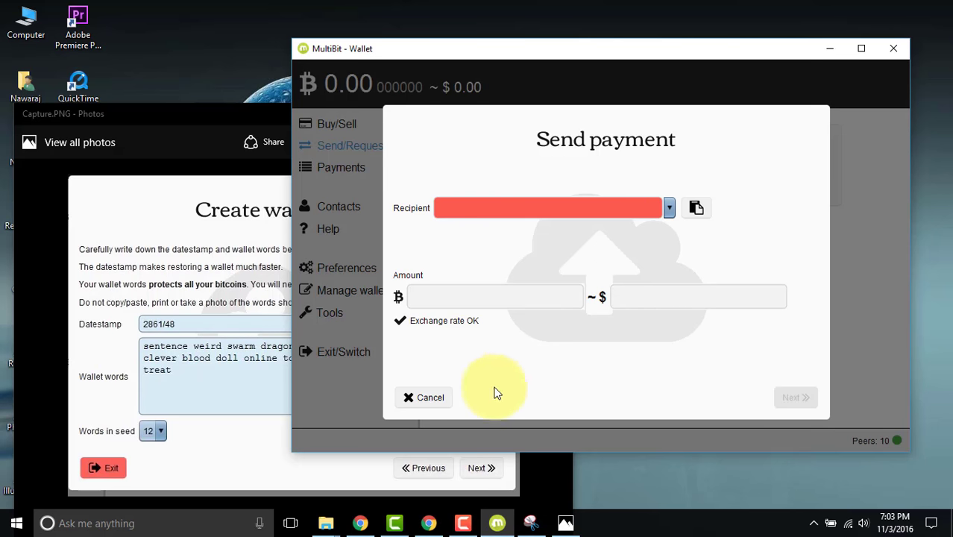
{"action": "left_click", "coordinate": [430, 398]}
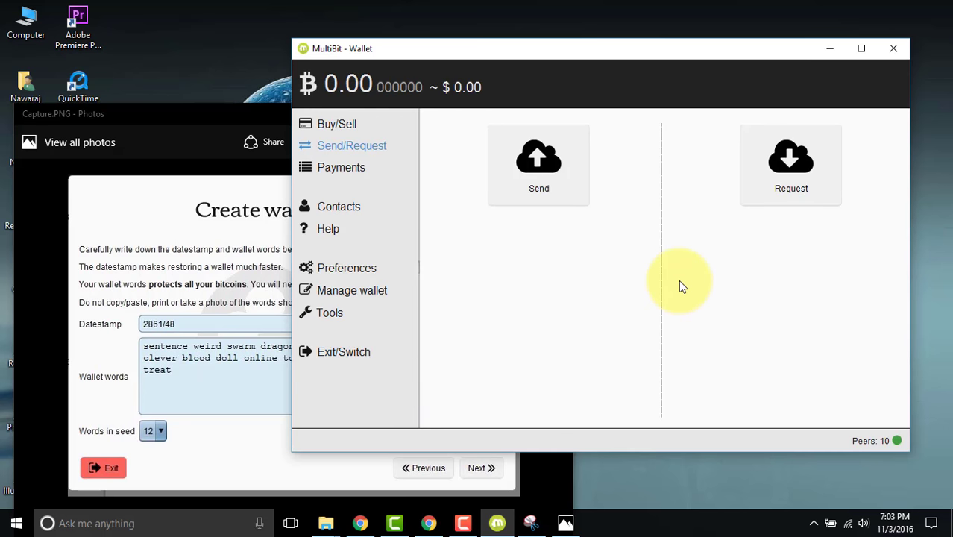
Step: Create a 0.00 BTC payment request, copying the wallet's own receive address to the clipboard
{"action": "left_click", "coordinate": [795, 195]}
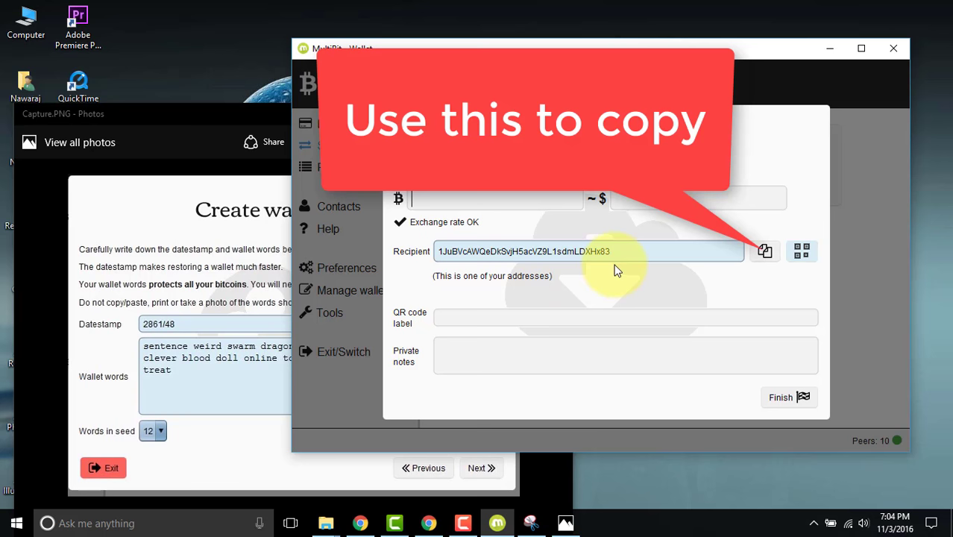
{"action": "left_click", "coordinate": [767, 255]}
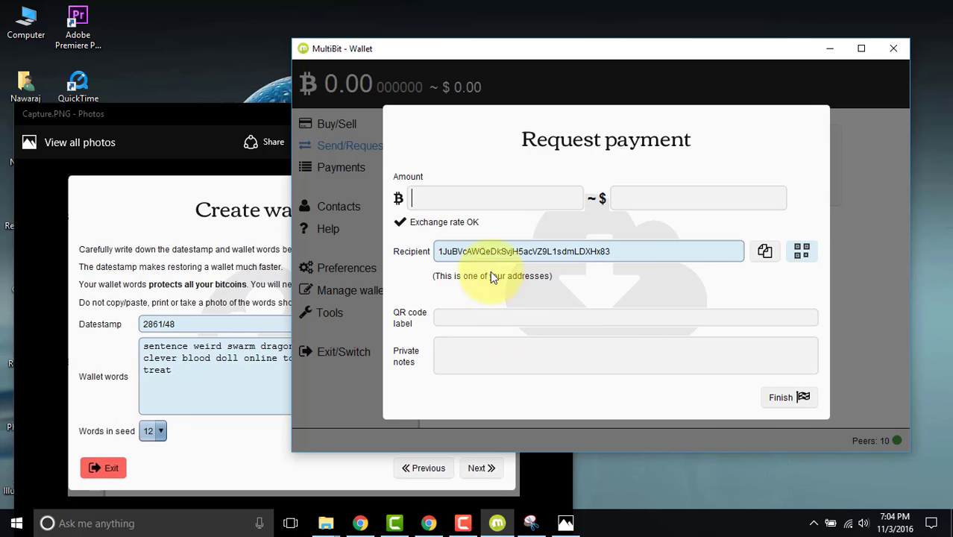
{"action": "left_click", "coordinate": [783, 396]}
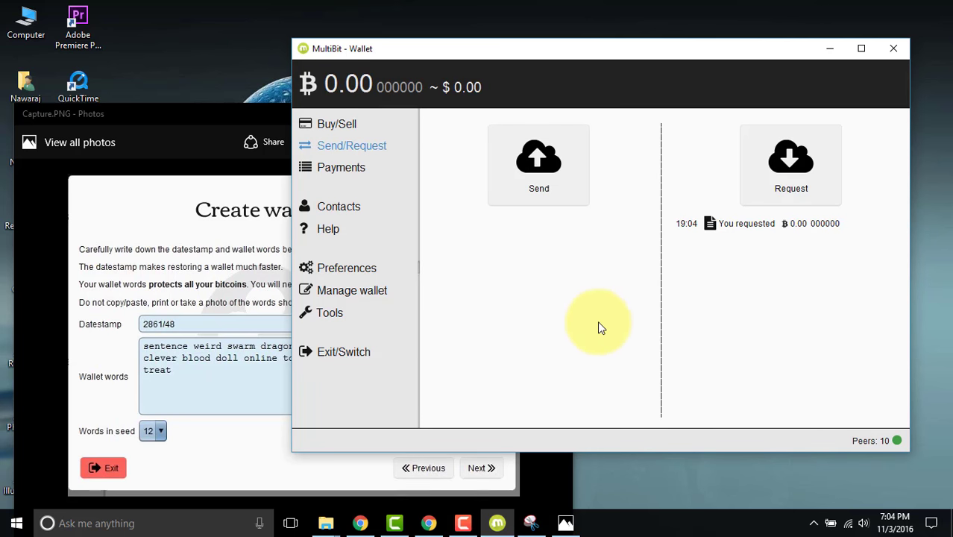